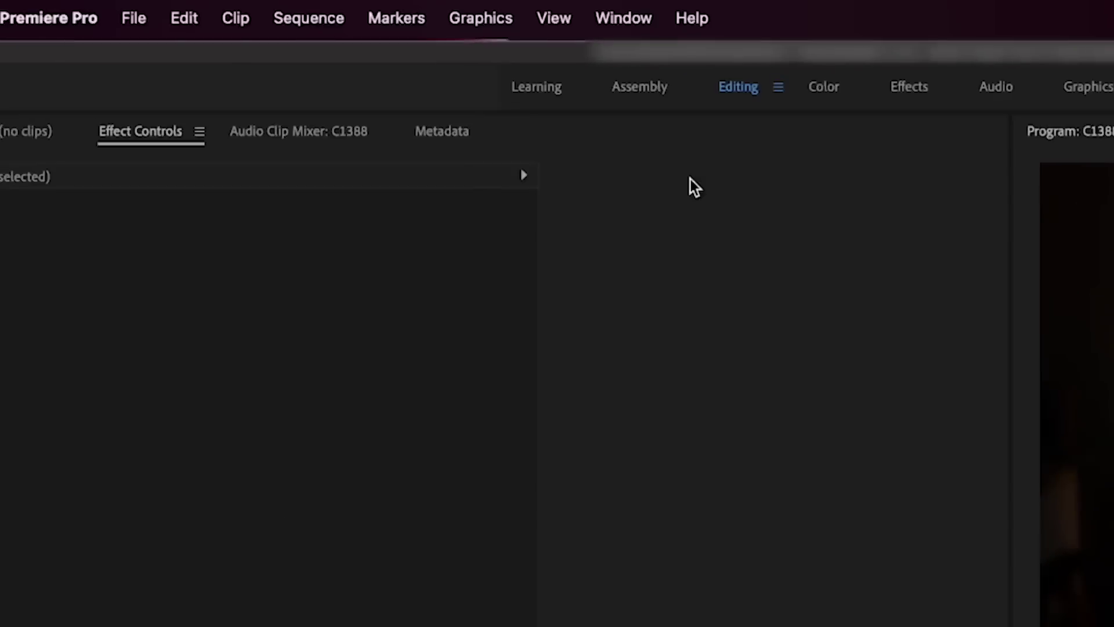
Open Essential Graphics on the Adobe Stock library, showing only free templates.
left_click(631, 22)
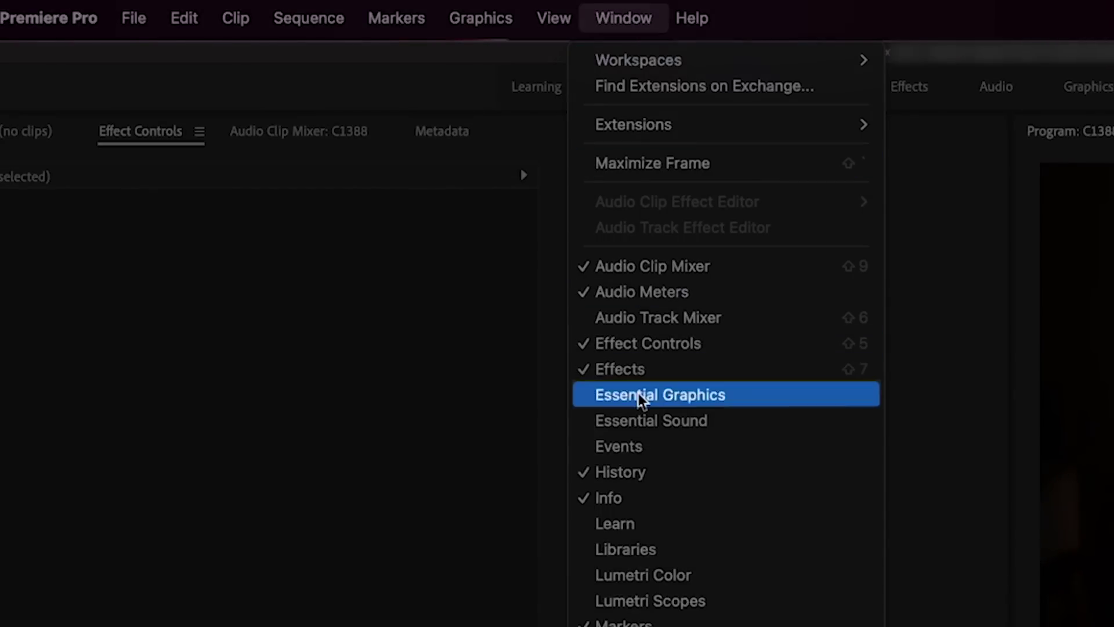
left_click(639, 393)
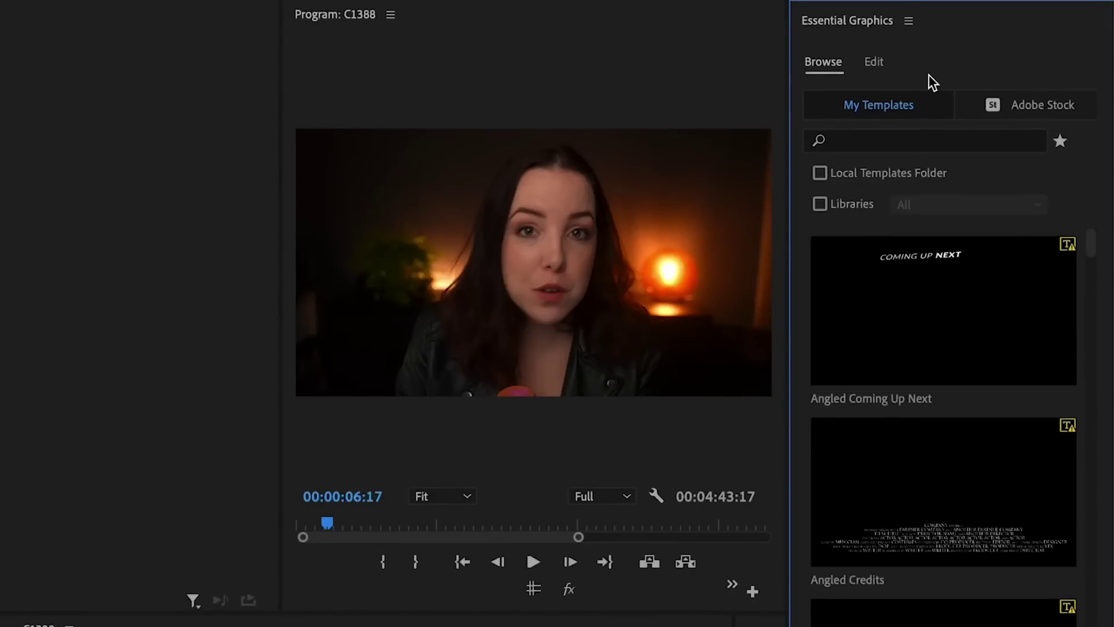
left_click(1039, 109)
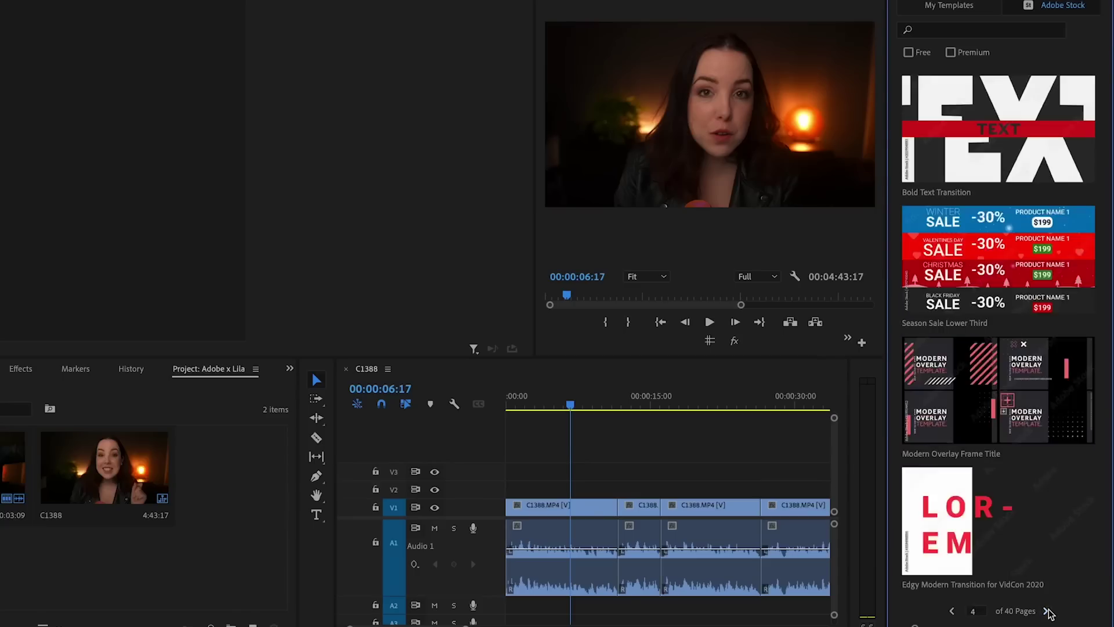
left_click(1048, 611)
left_click(1048, 611)
left_click(1048, 611)
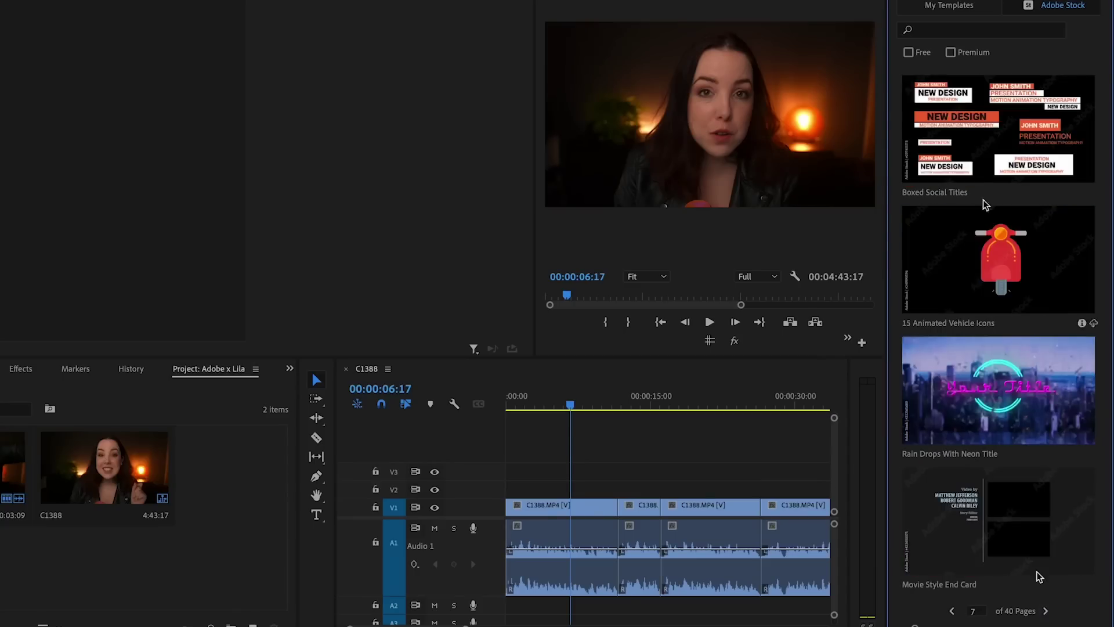
left_click(909, 52)
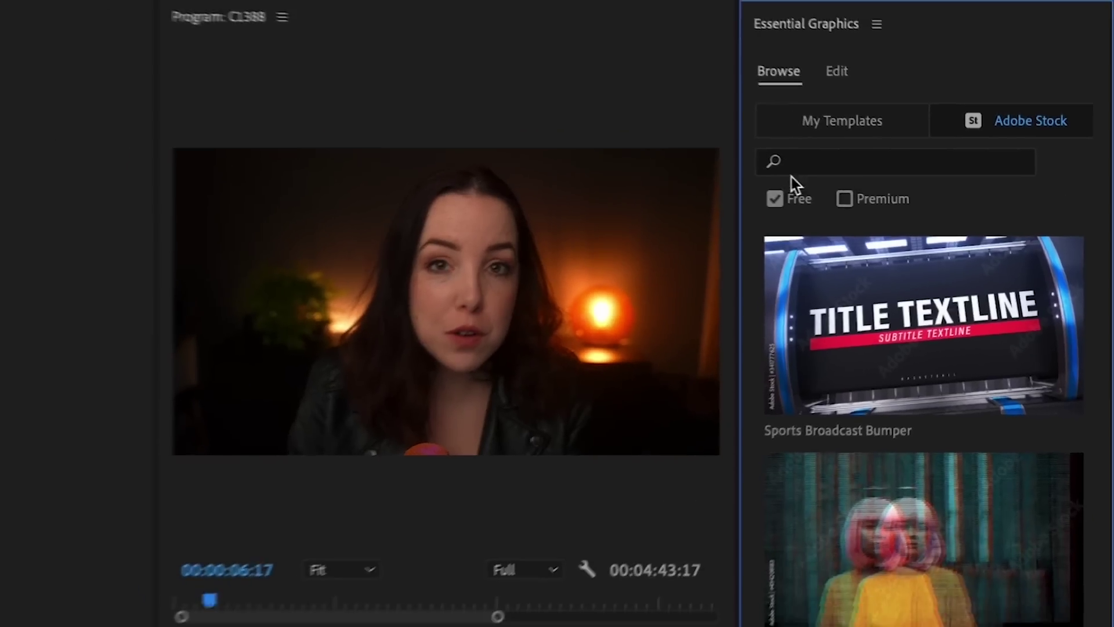
Search stock for 'lower third' and place Line Accent Lower Third on track V2.
left_click(755, 155)
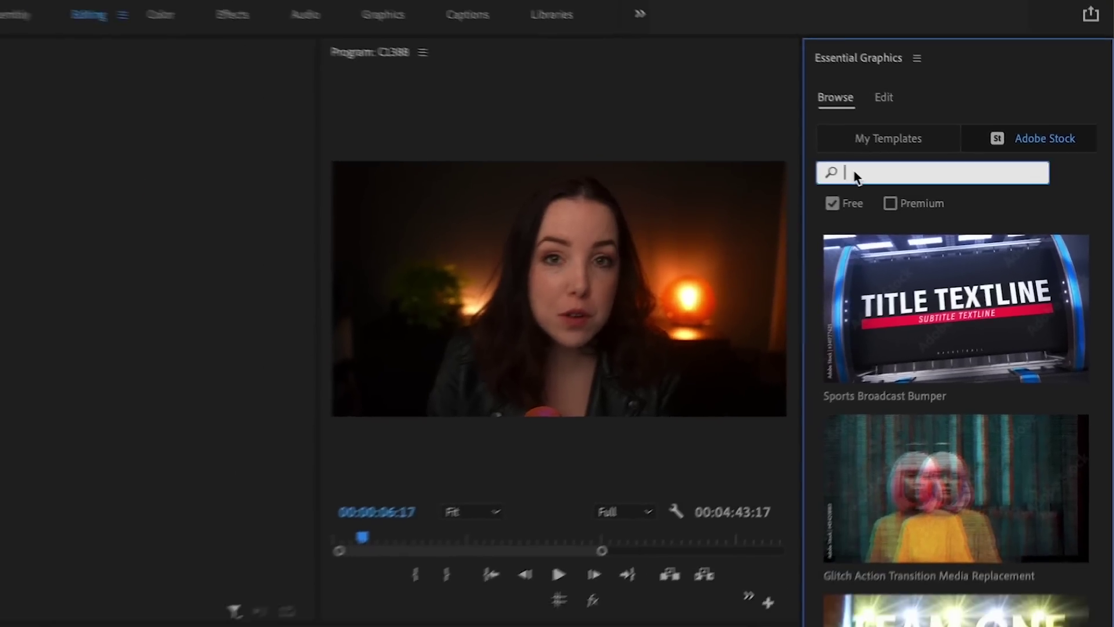
type("lower third")
key("Return")
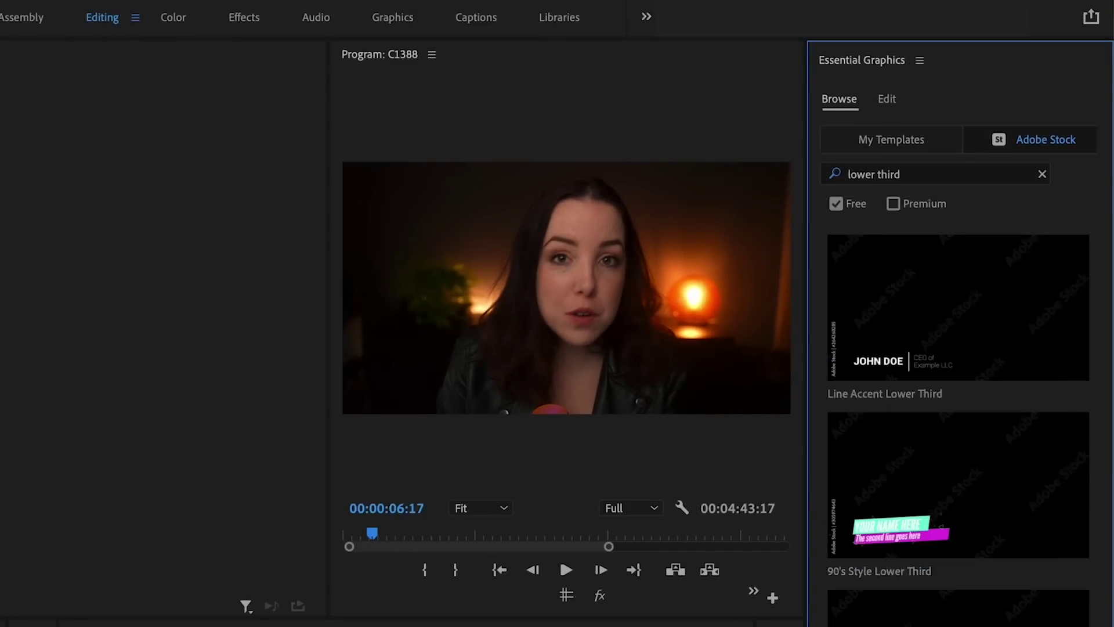
left_click_drag(921, 295, 276, 626)
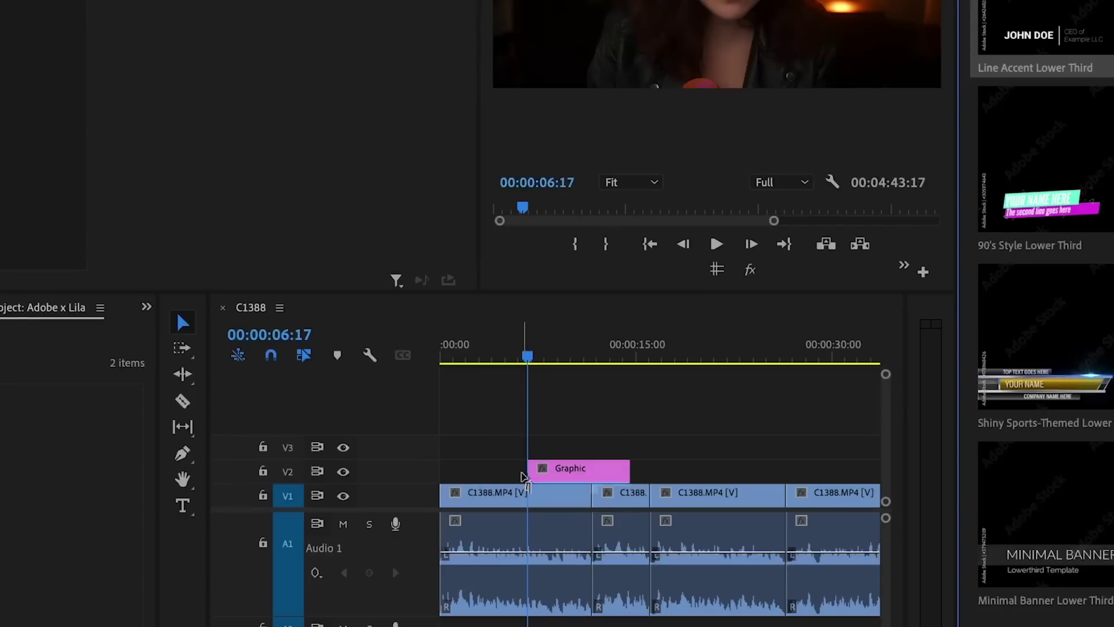
left_click_drag(524, 478, 525, 477)
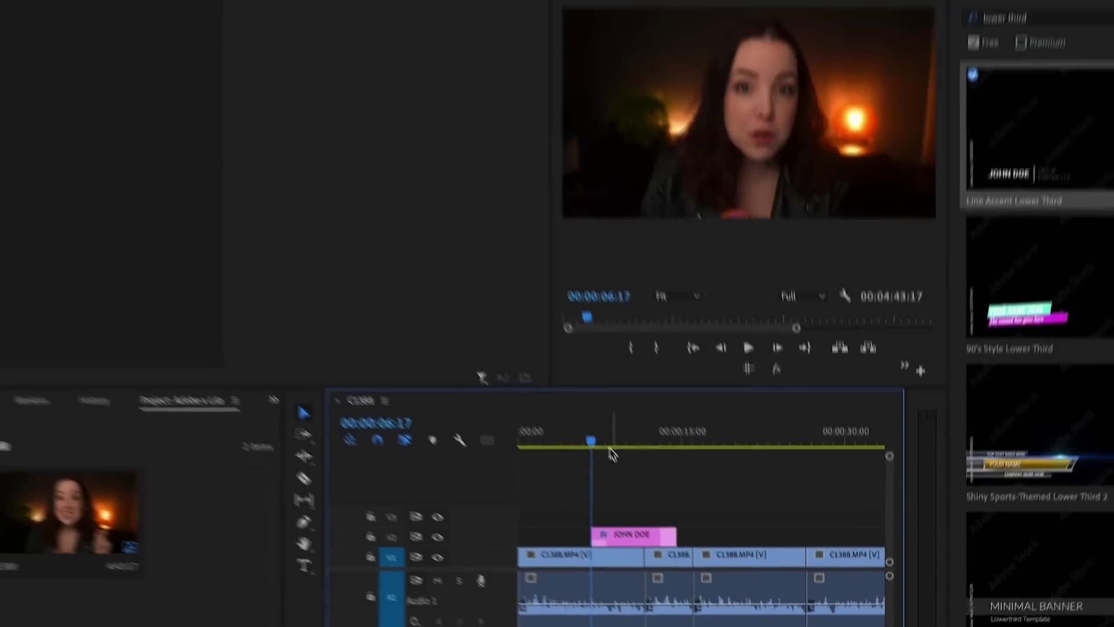
left_click(537, 361)
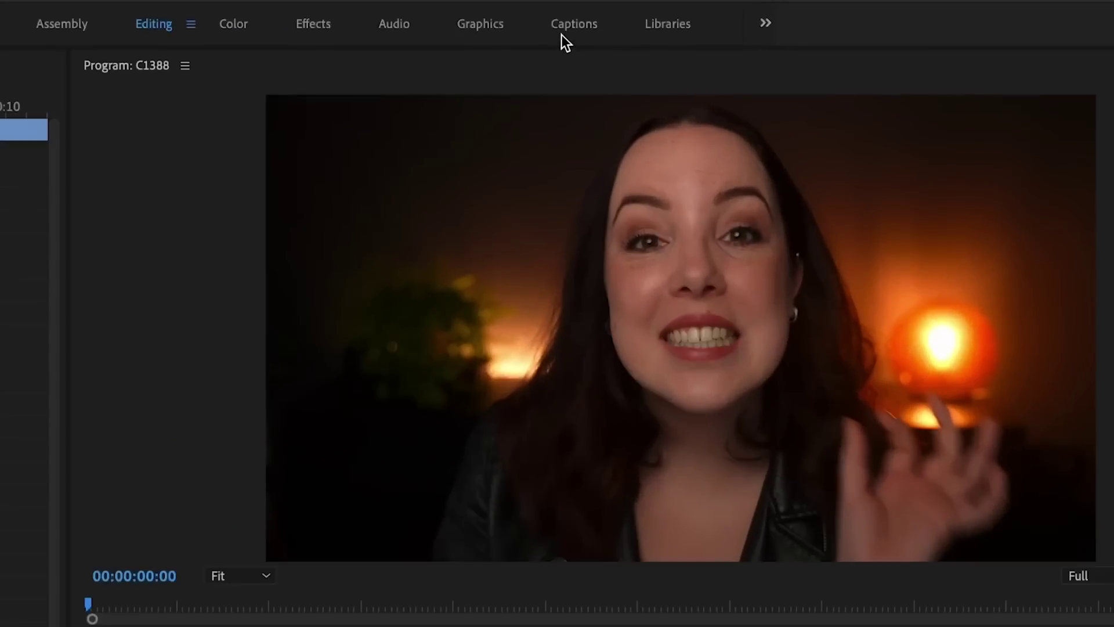
Switch Premiere Pro from the editing layout to the Captions workspace.
left_click(562, 34)
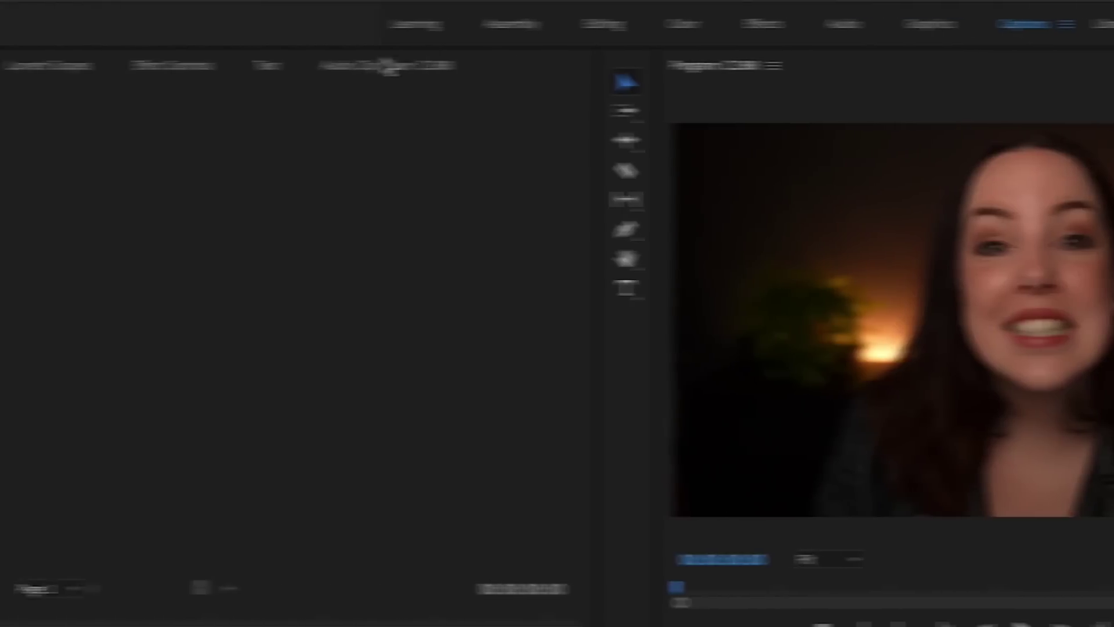
Automatically transcribe the whole sequence from the Text panel.
left_click(268, 65)
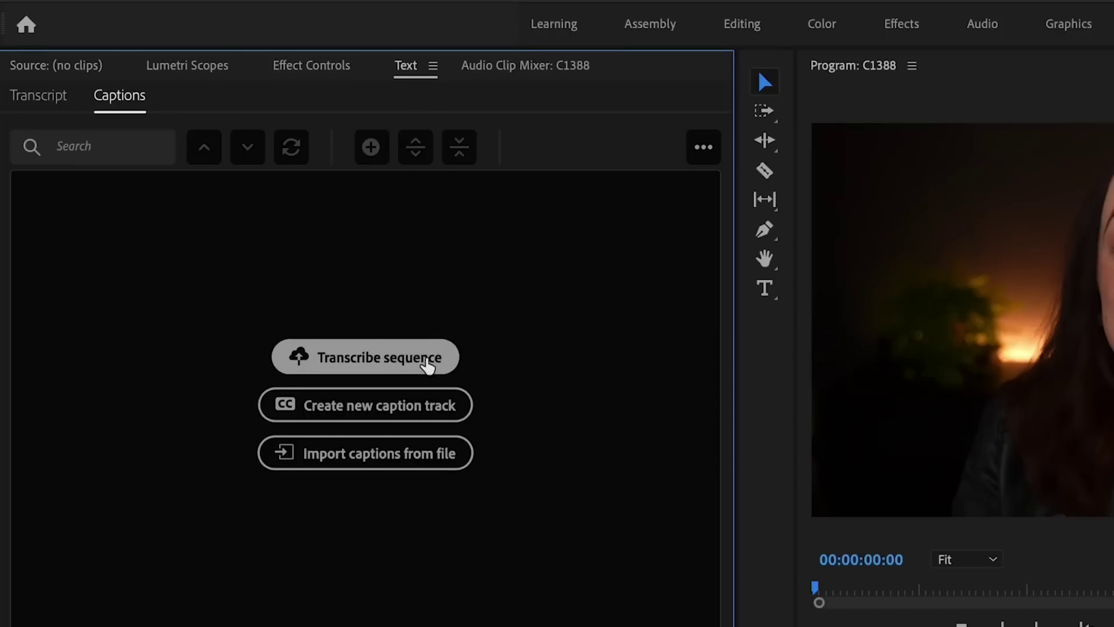
left_click(428, 364)
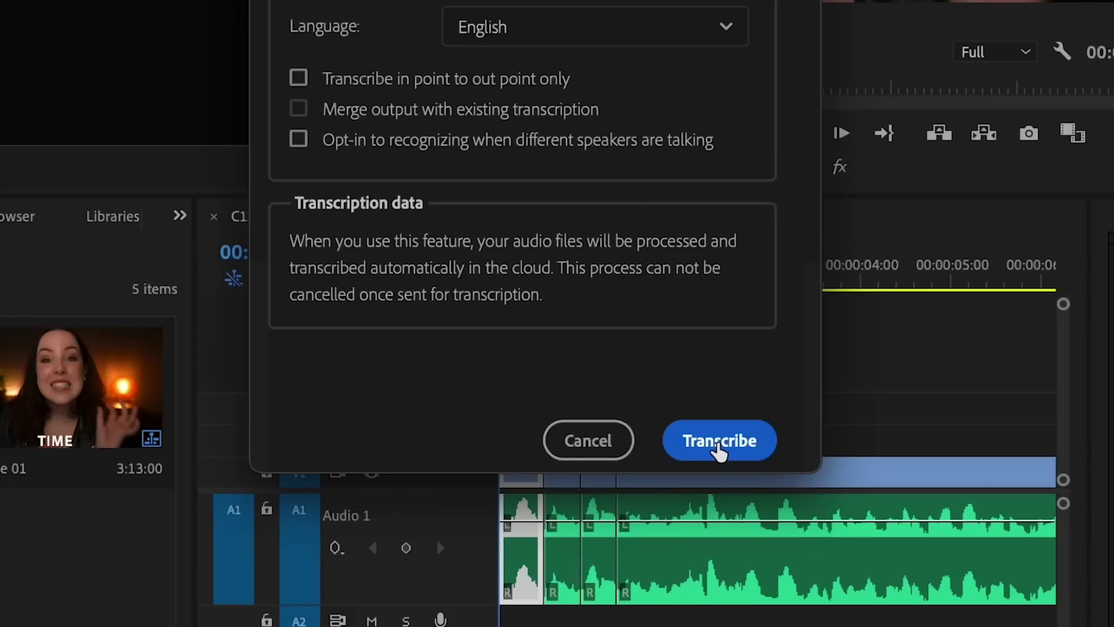
left_click(720, 447)
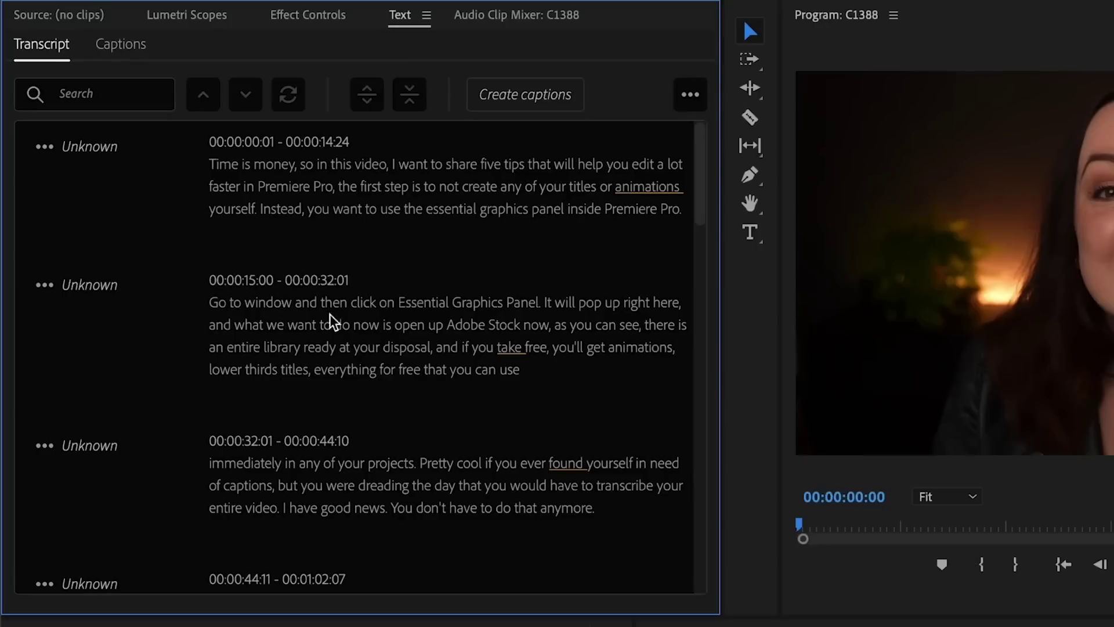
Correct the second and third transcript segments, then generate Subtitle captions from the transcript.
left_click(348, 270)
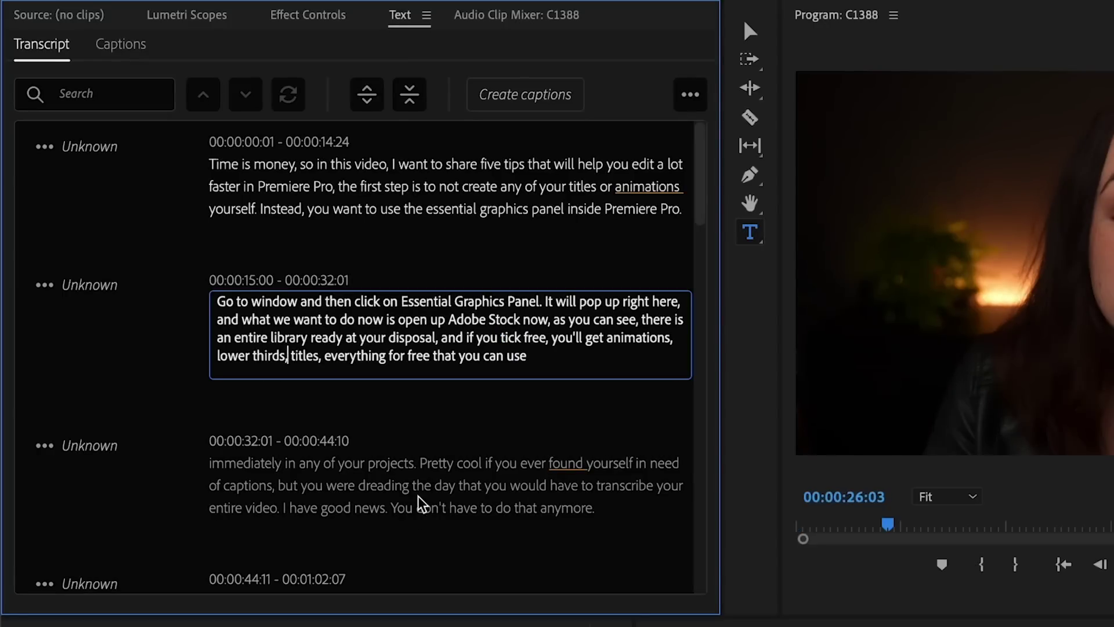
left_click(481, 466)
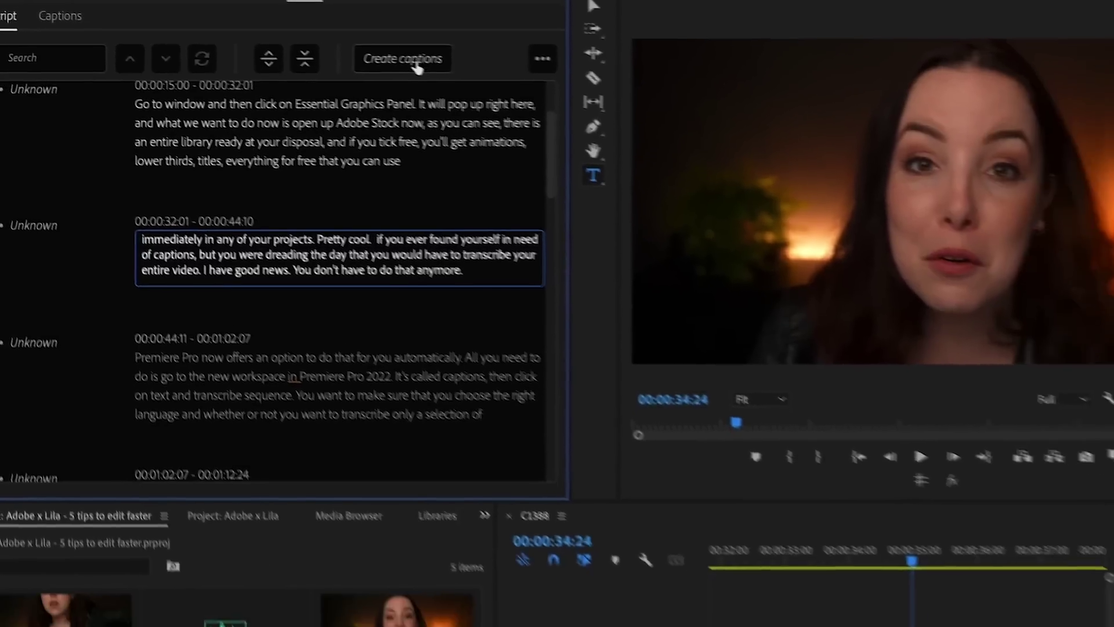
left_click(525, 94)
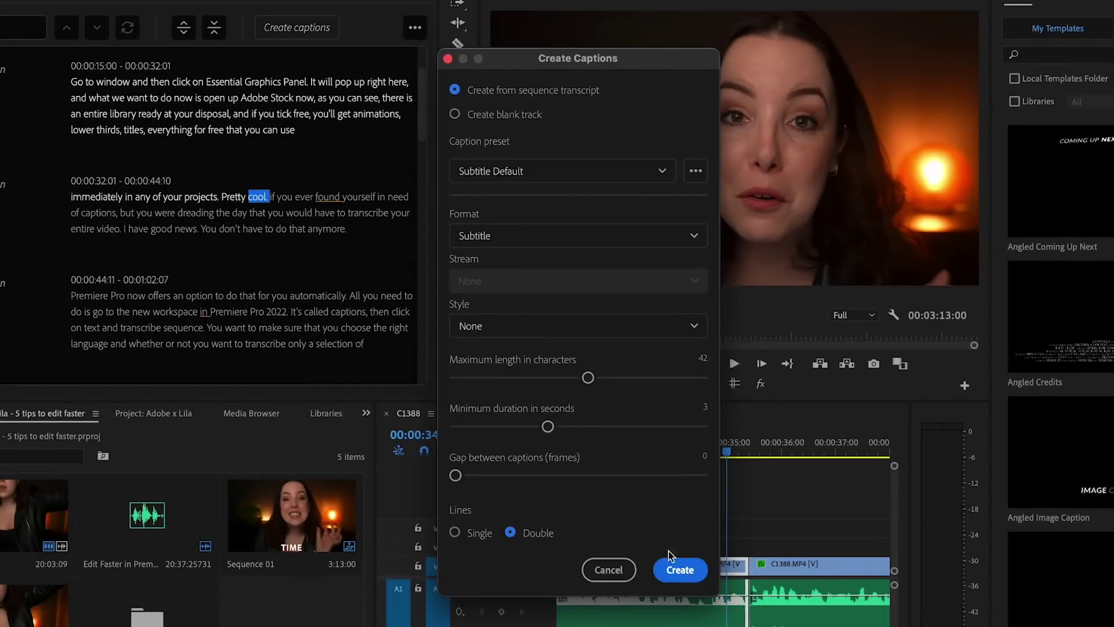
left_click(679, 569)
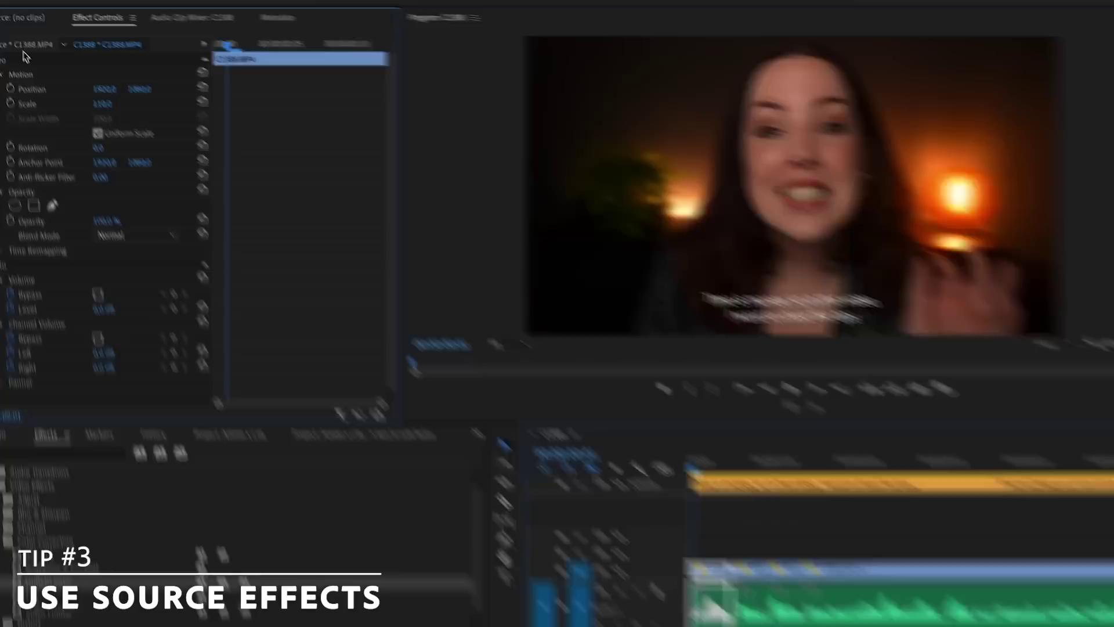
Apply Lumetri Color to the C1388.MP4 source clip and move the playhead to 00:00:01:14.
left_click(13, 42)
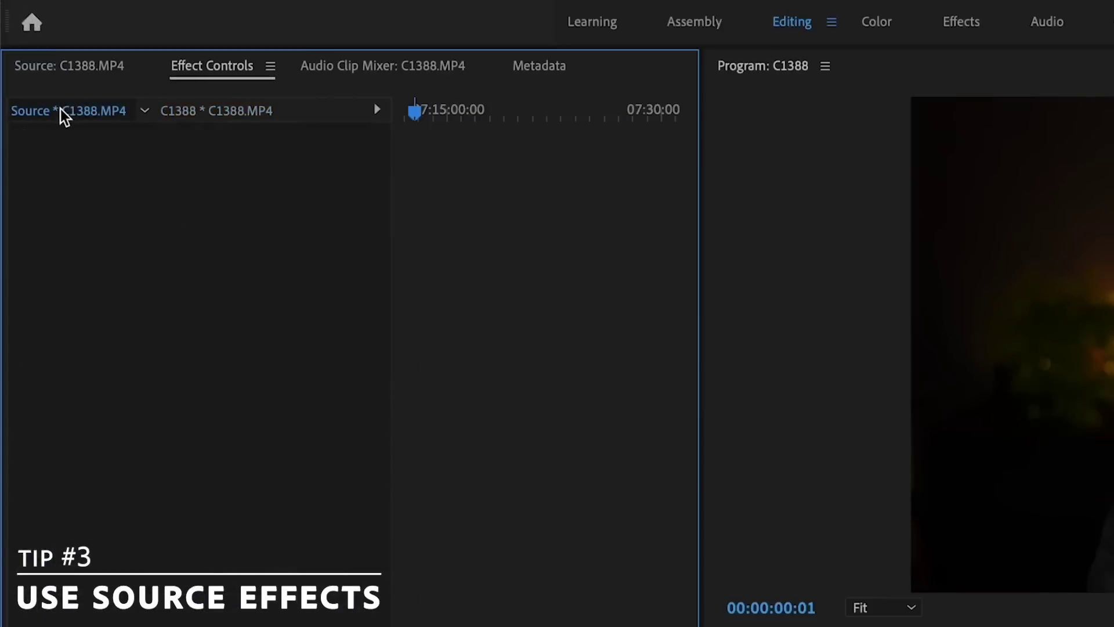
left_click_drag(130, 430, 144, 305)
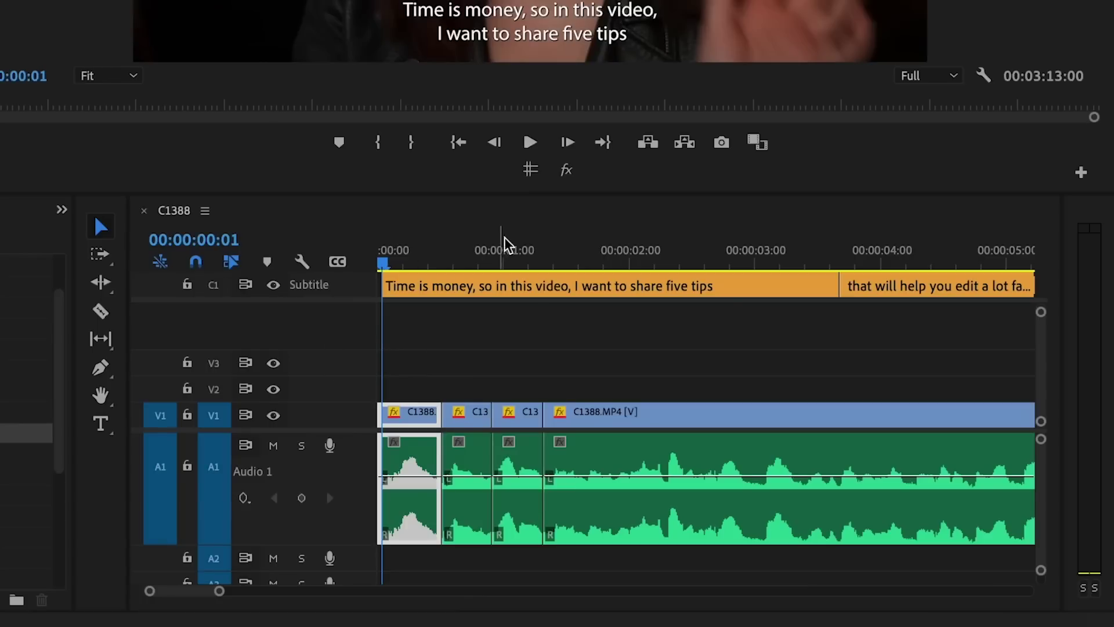
left_click_drag(505, 249, 575, 250)
left_click_drag(217, 595, 403, 595)
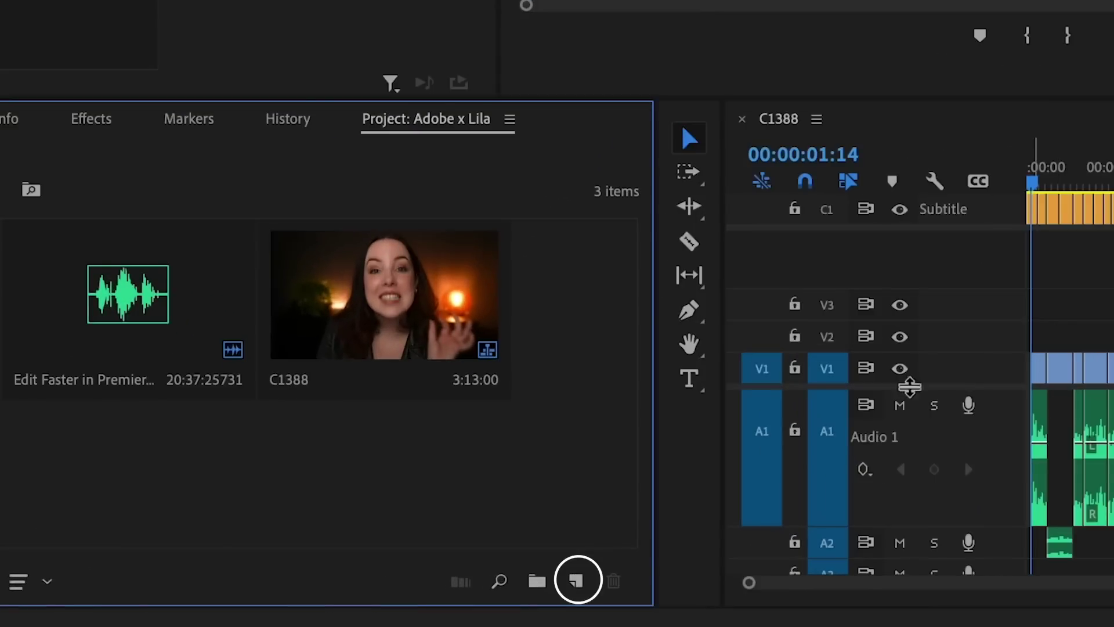
Create an adjustment layer, put it at the start of V2, and extend it to the sequence end.
left_click(577, 580)
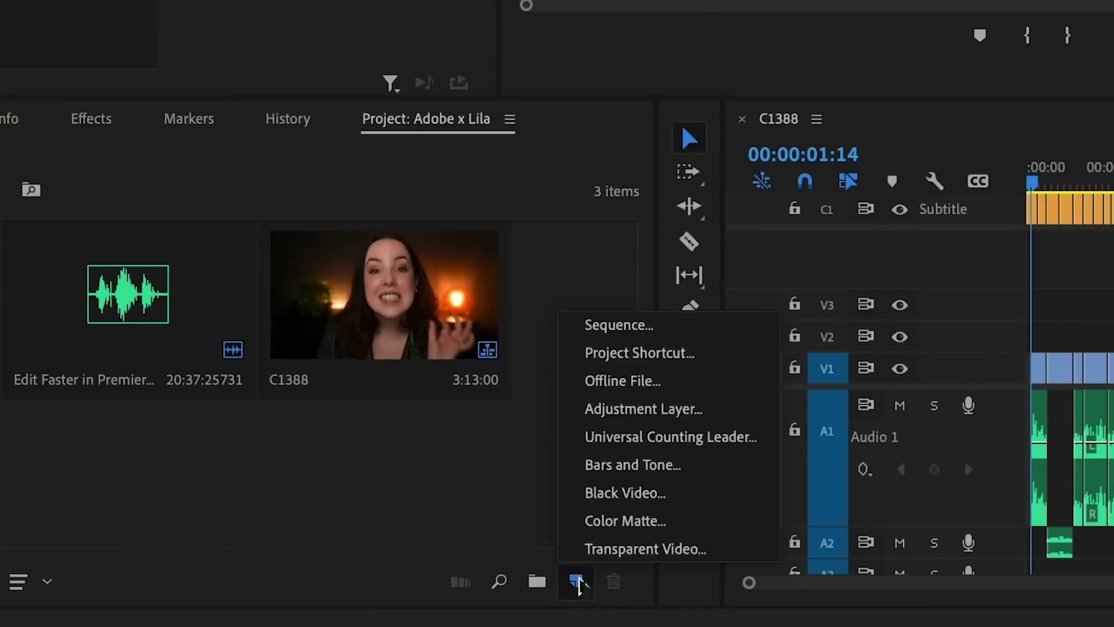
left_click(622, 409)
left_click(981, 67)
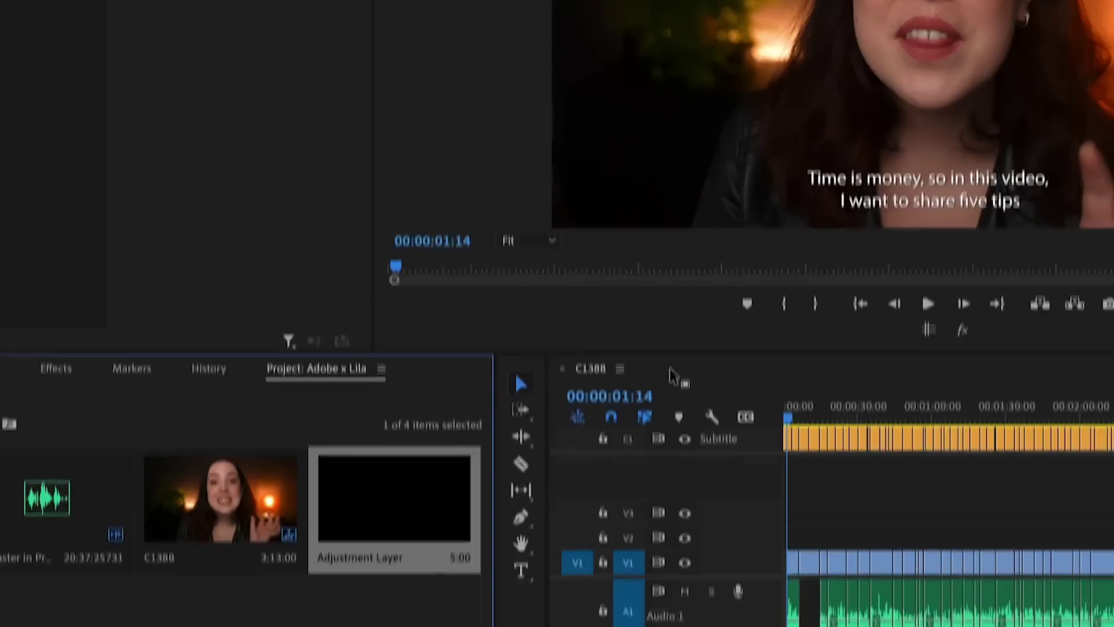
left_click_drag(360, 544, 795, 557)
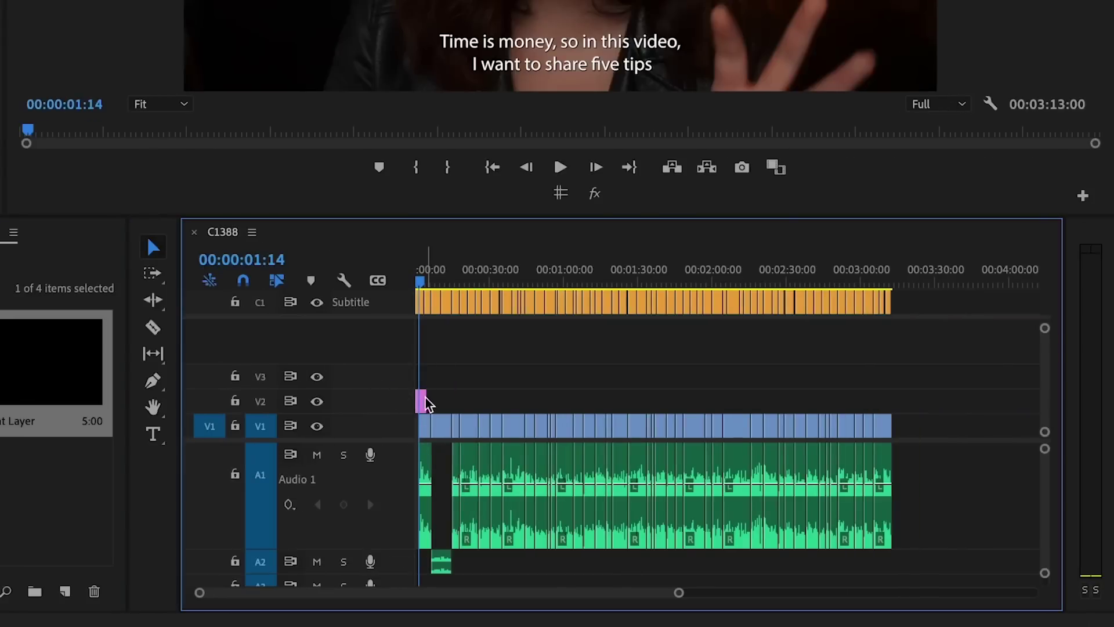
left_click_drag(669, 395, 891, 396)
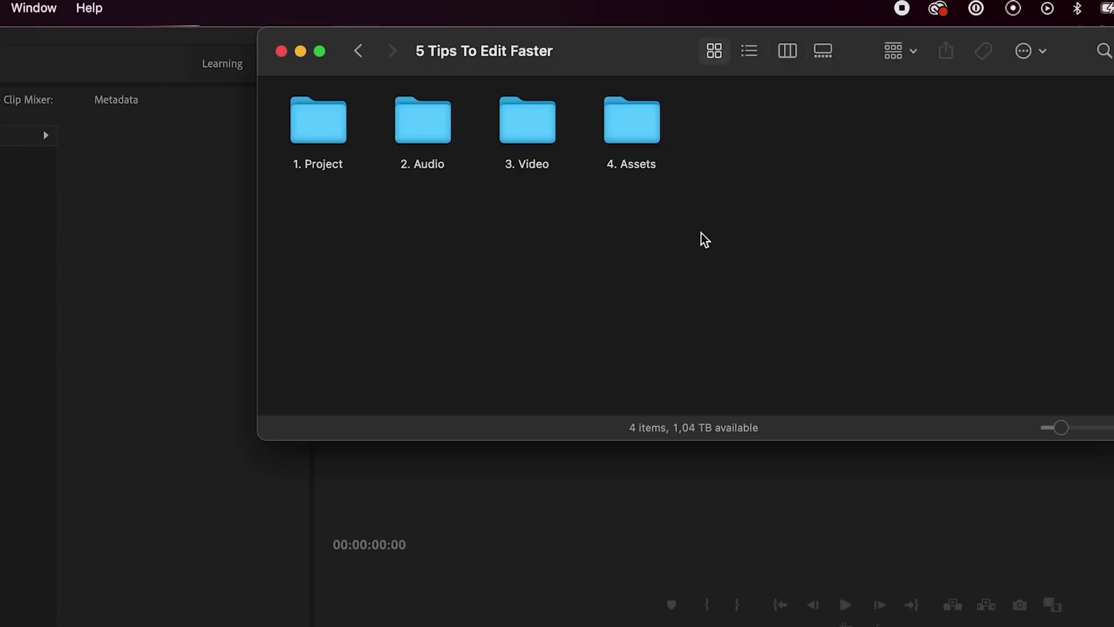
Import the audio, video and assets folders, and label the first selected clips lavender.
left_click_drag(701, 232, 243, 626)
left_click_drag(483, 297, 372, 459)
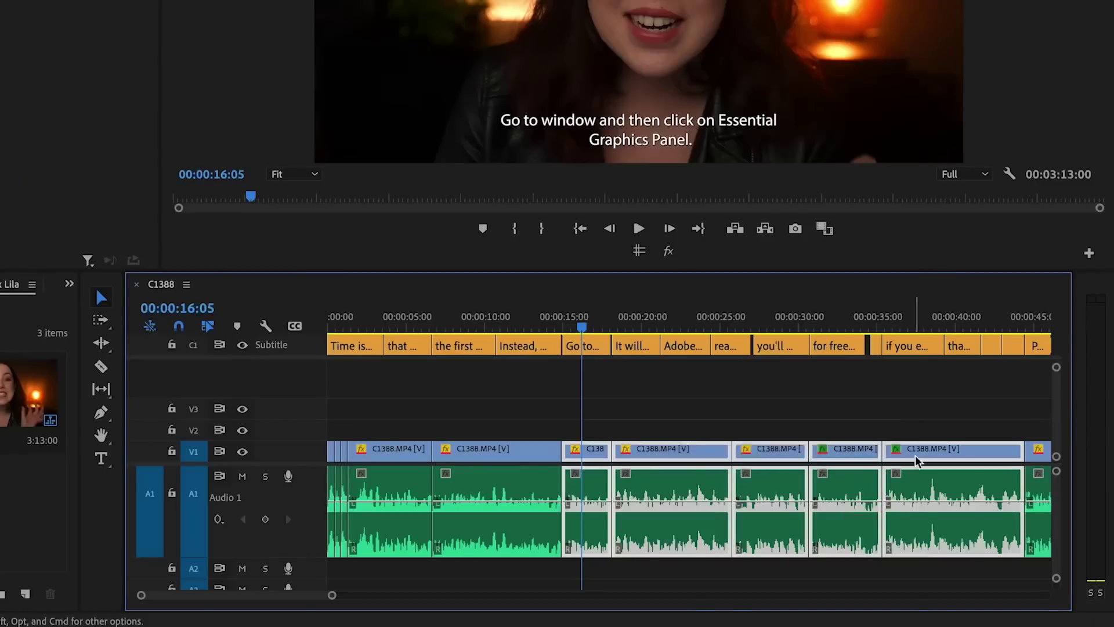
right_click(917, 452)
mouse_move(771, 194)
left_click(958, 273)
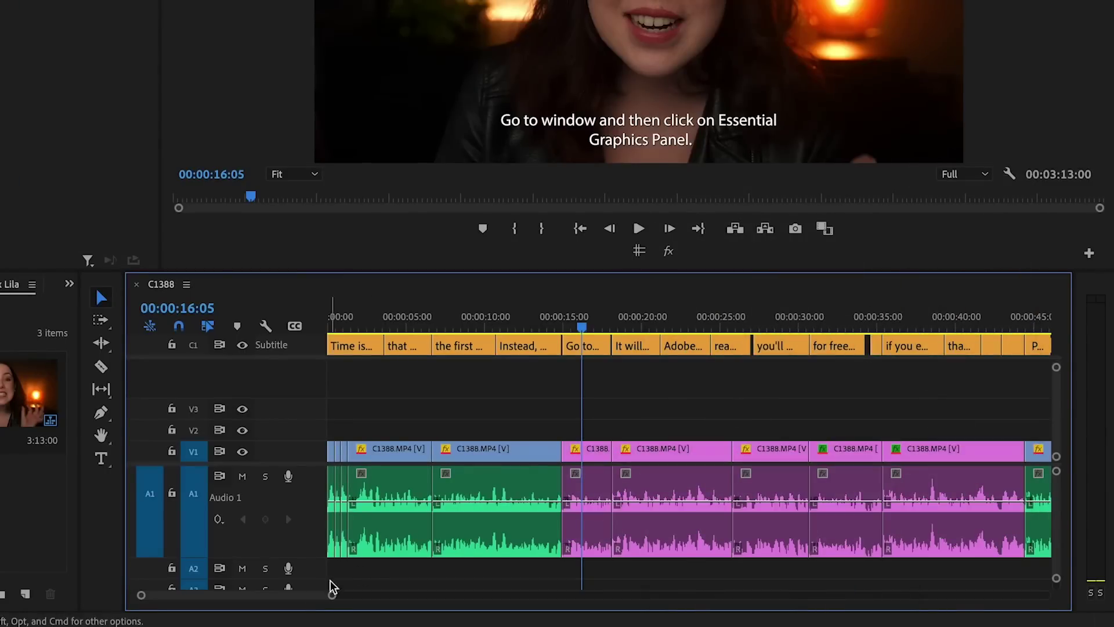
Label a second clip group lavender and a run of V1 clips purple.
left_click_drag(332, 595, 473, 598)
left_click_drag(566, 316, 598, 317)
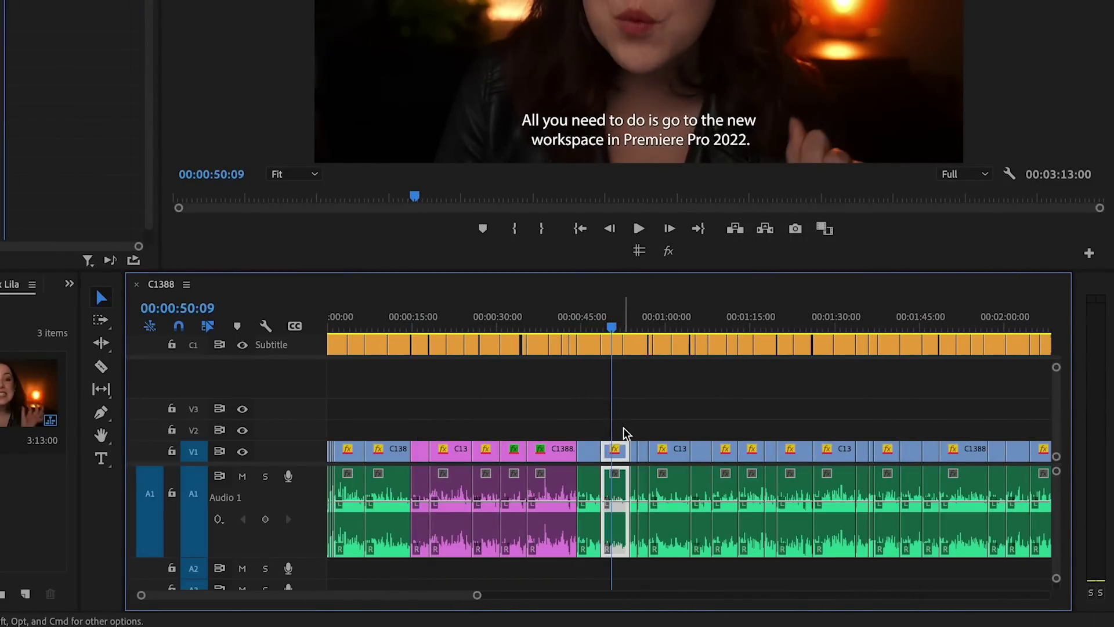
right_click(615, 450)
mouse_move(672, 186)
left_click(821, 271)
left_click_drag(825, 446, 827, 447)
right_click(835, 451)
mouse_move(871, 186)
left_click(755, 371)
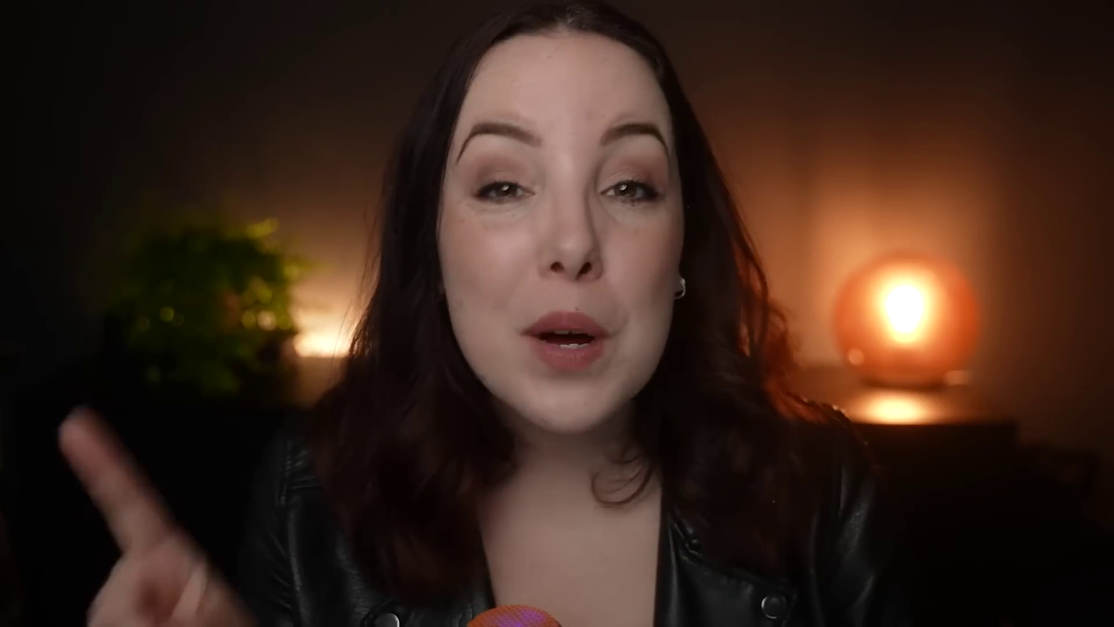